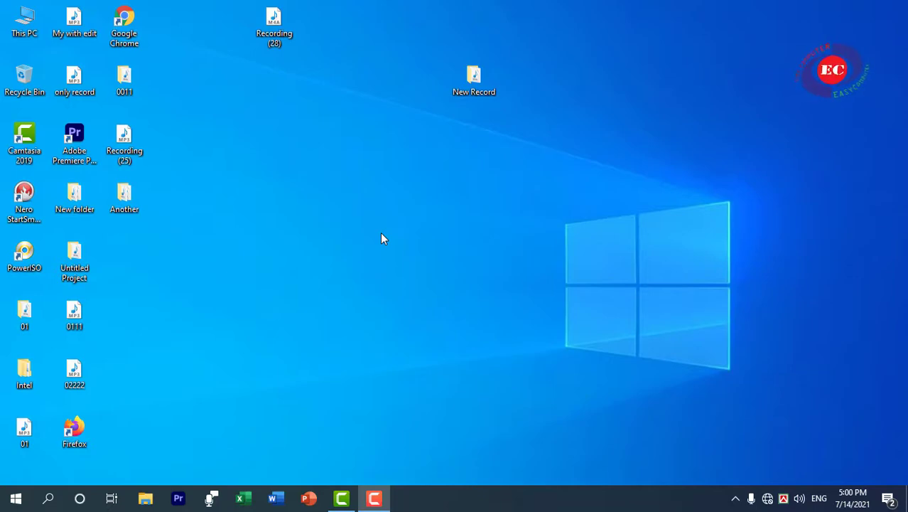
- Create a folder named "Easy Computer" on Local Disk (D:) and close the file window
double_click(23, 24)
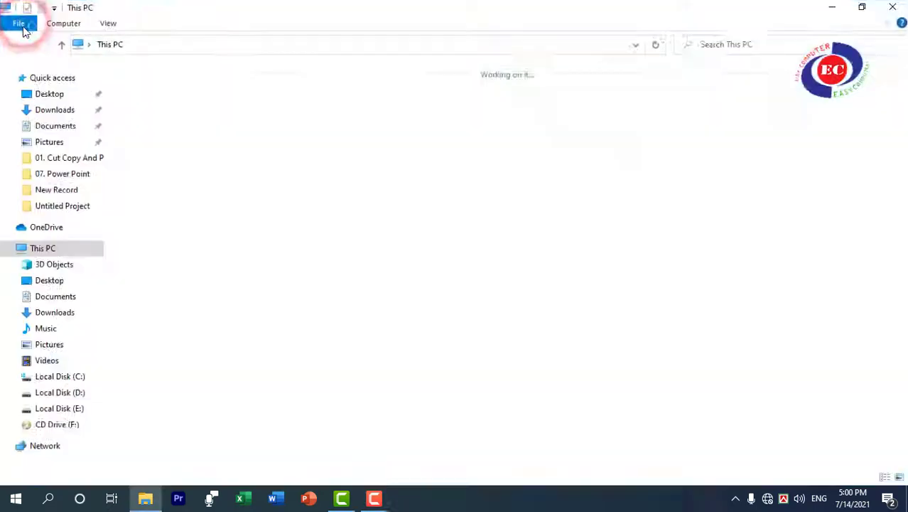
double_click(443, 243)
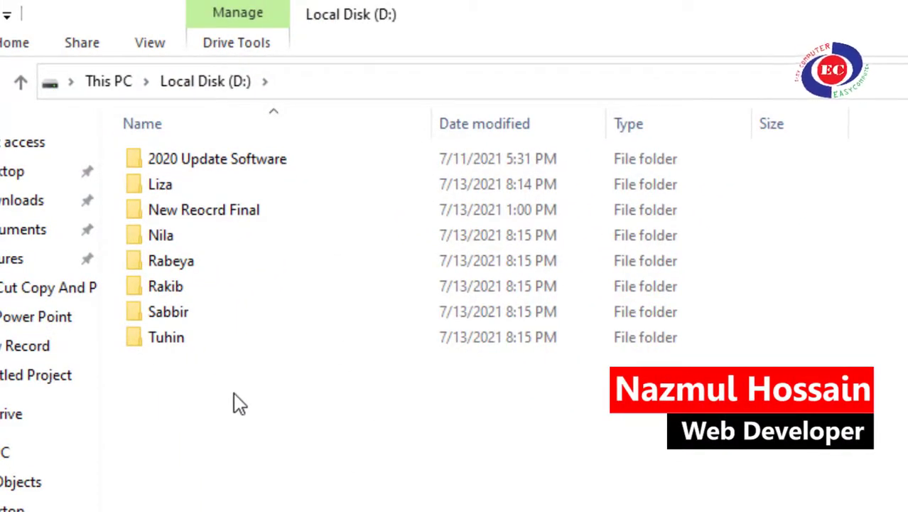
right_click(327, 426)
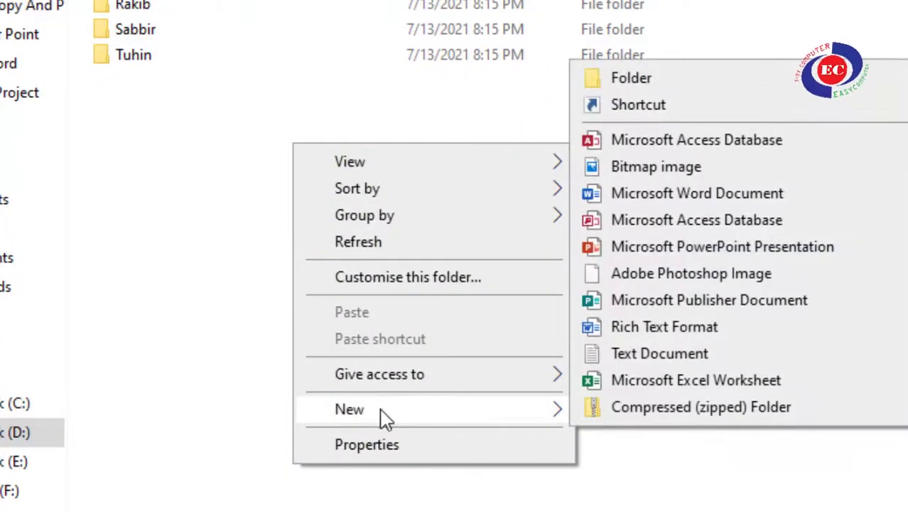
click(394, 411)
click(657, 78)
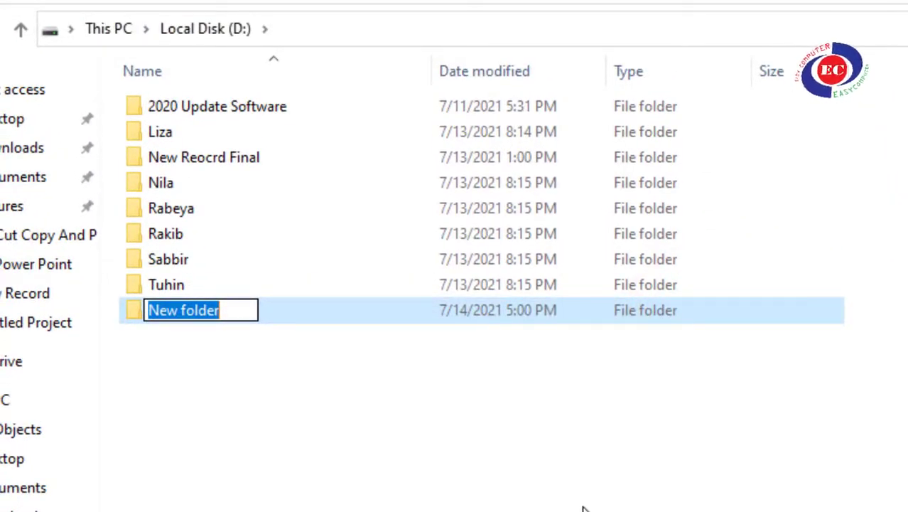
text(Easy Computer)
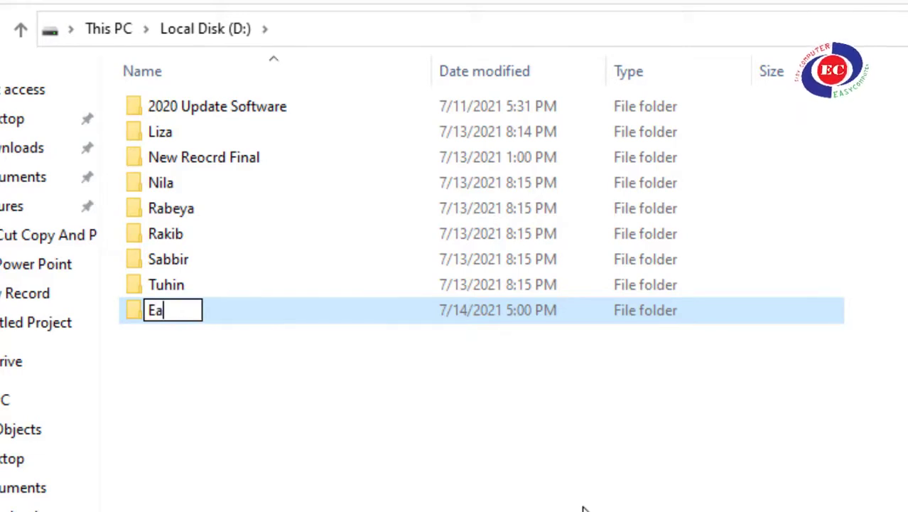
click(398, 504)
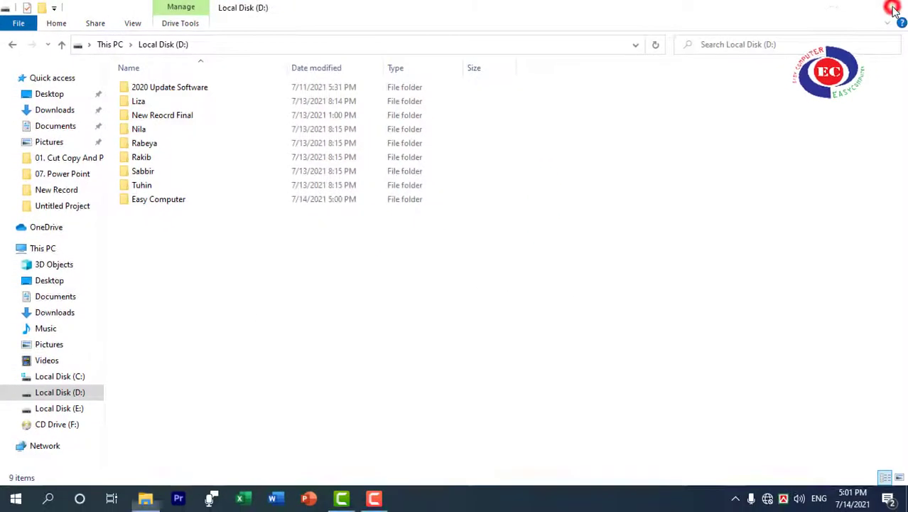
click(894, 8)
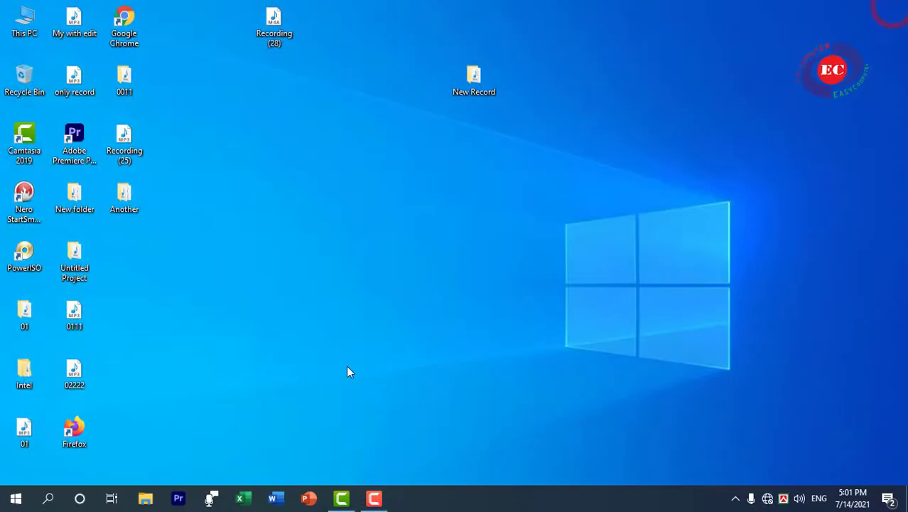
- Switch to Word, create a blank document and bring up the Save As dialog for a location on this PC
click(276, 499)
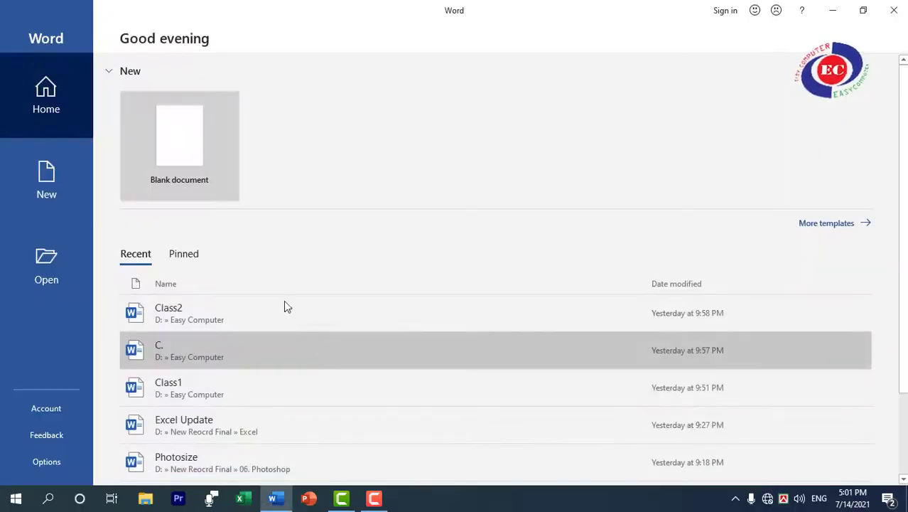
click(178, 142)
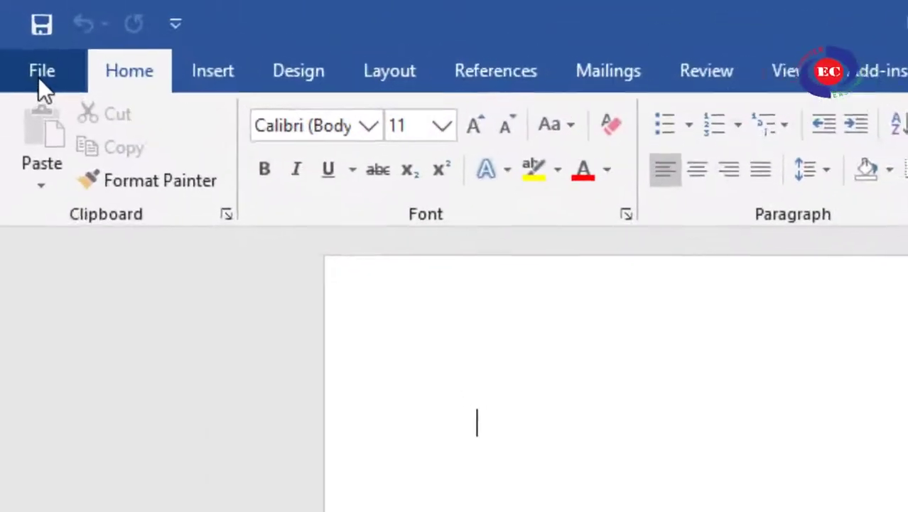
click(19, 32)
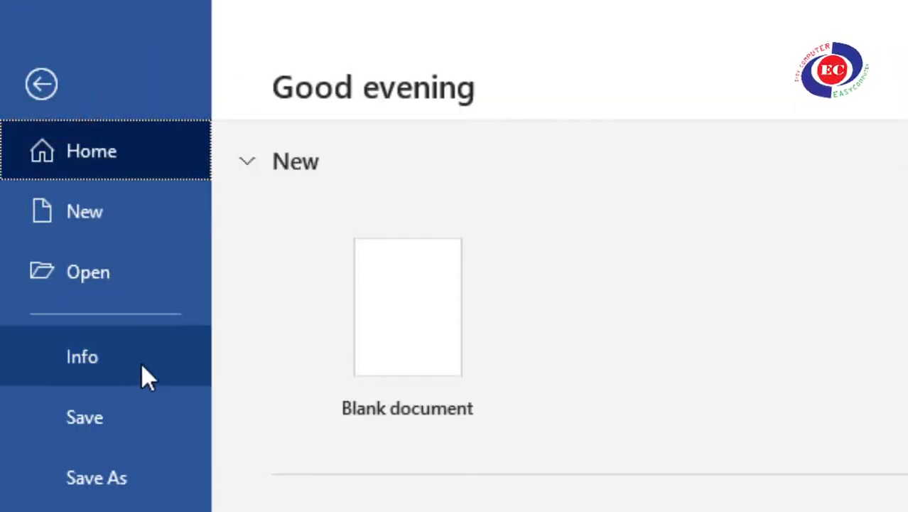
click(115, 398)
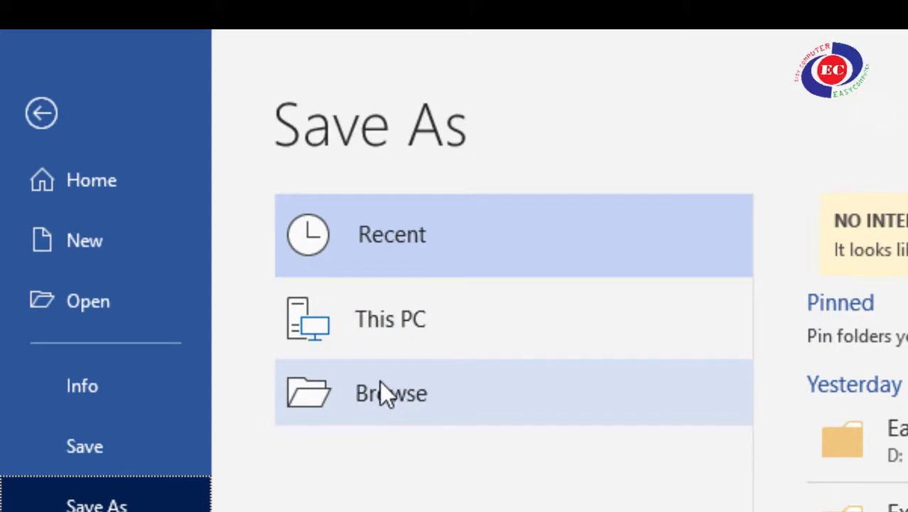
click(375, 322)
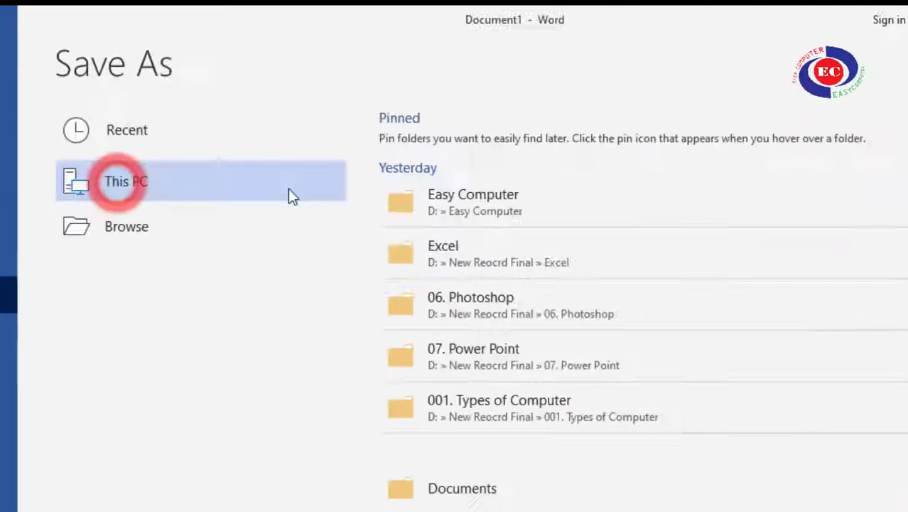
click(287, 188)
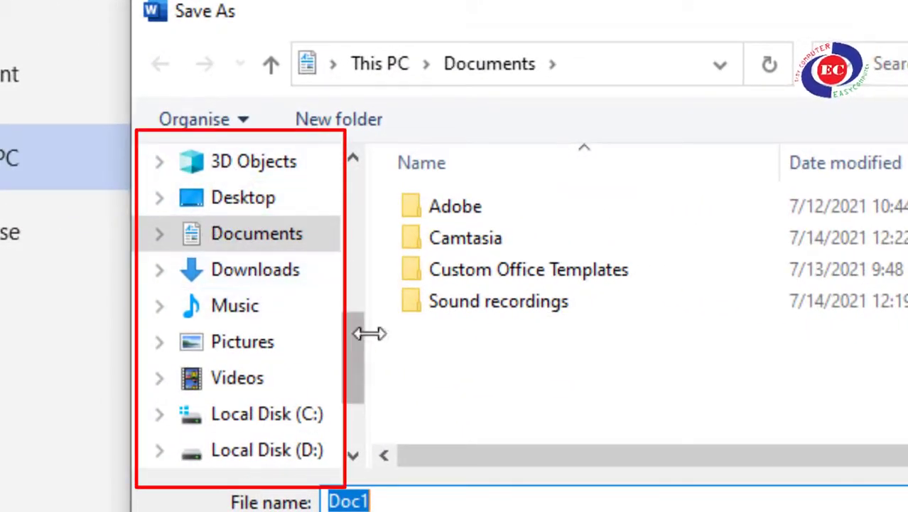
- Set the save location to the Easy Computer folder on Local Disk (D:)
mouse_move(358, 361)
mouse_down()
mouse_move(355, 383)
mouse_move(346, 228)
mouse_move(348, 316)
mouse_up()
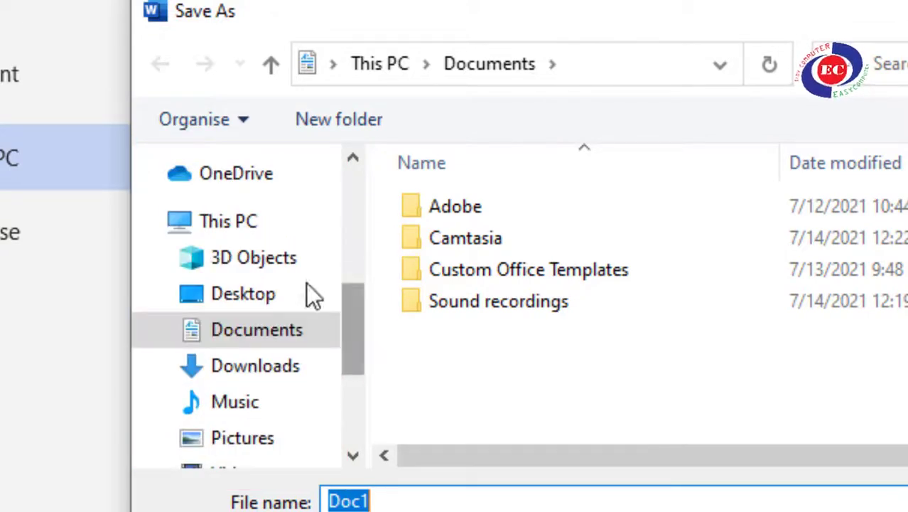
click(238, 221)
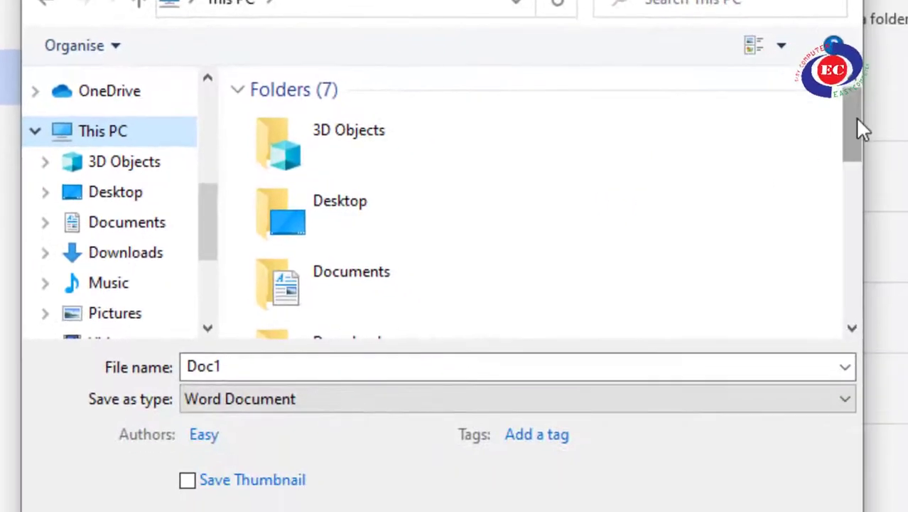
click(881, 142)
drag(842, 181, 827, 320)
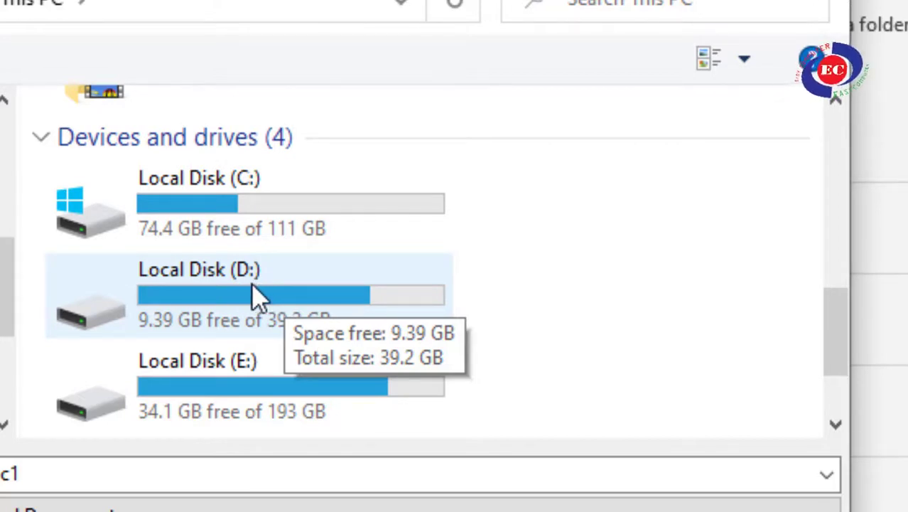
double_click(256, 294)
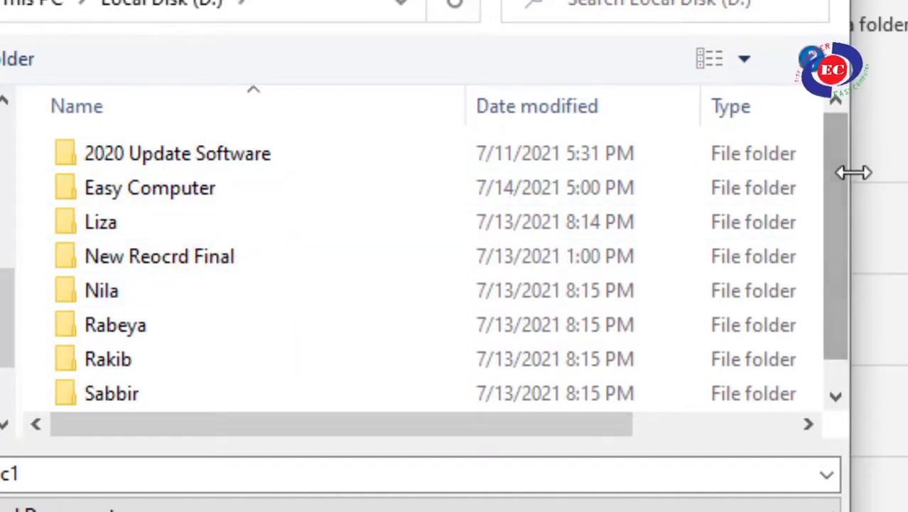
mouse_move(831, 172)
mouse_down()
mouse_move(835, 243)
mouse_move(834, 166)
mouse_up()
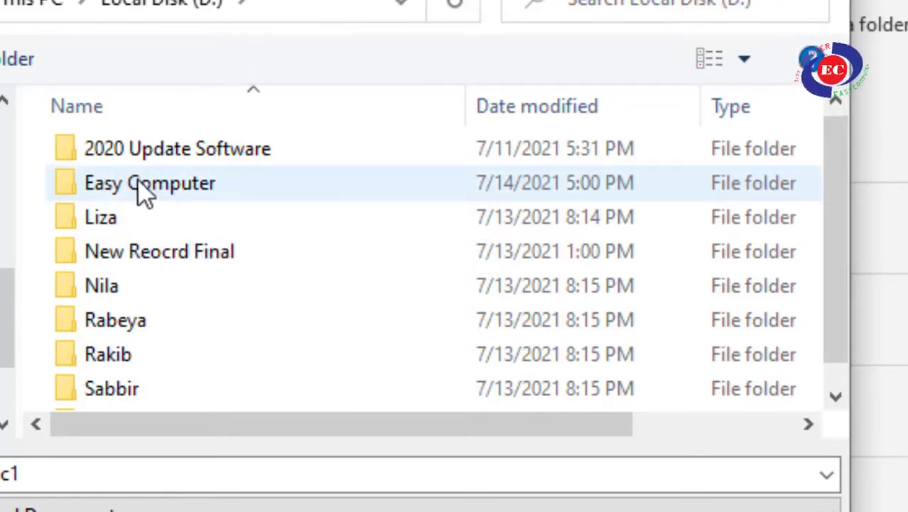
double_click(159, 184)
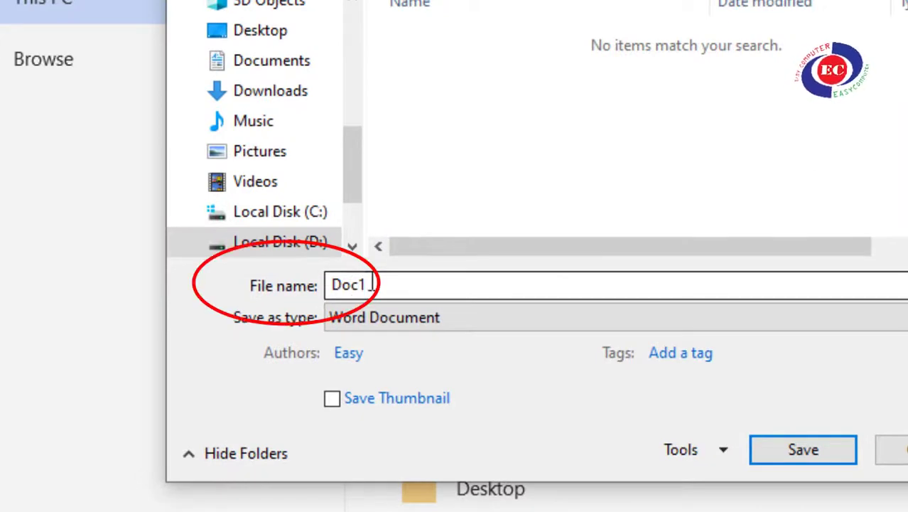
- Save the document under the file name "Class1" and close it
double_click(371, 284)
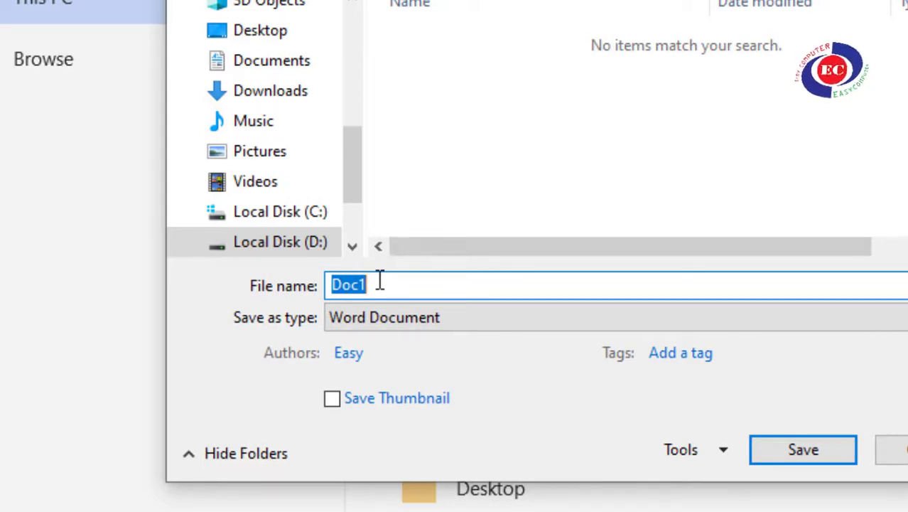
key(BackSpace)
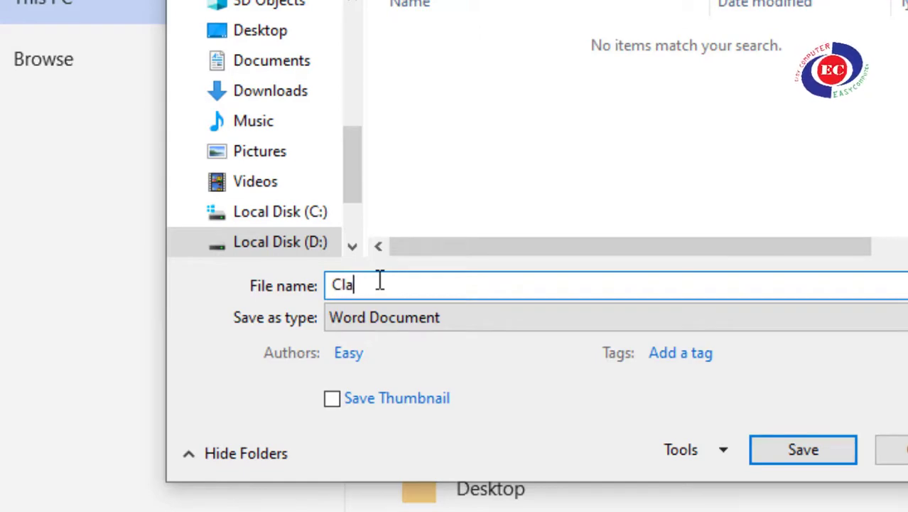
text(ss)
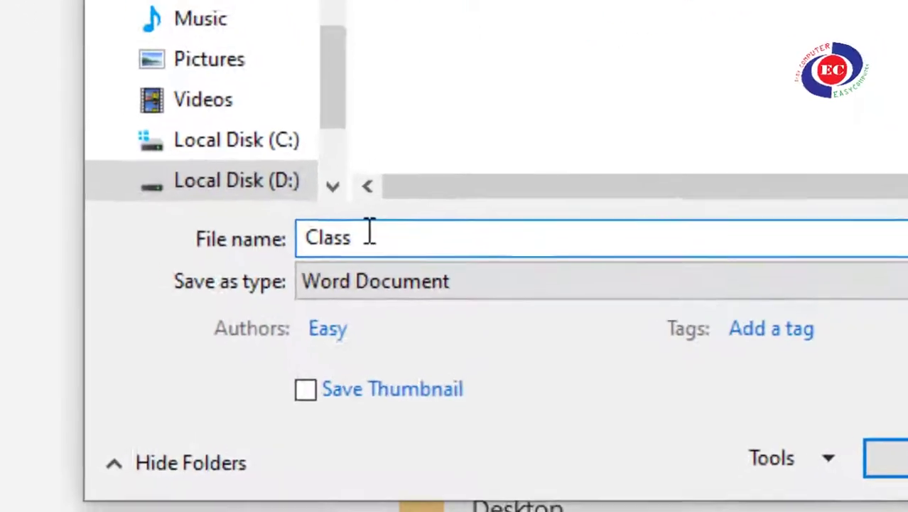
text(1)
click(499, 362)
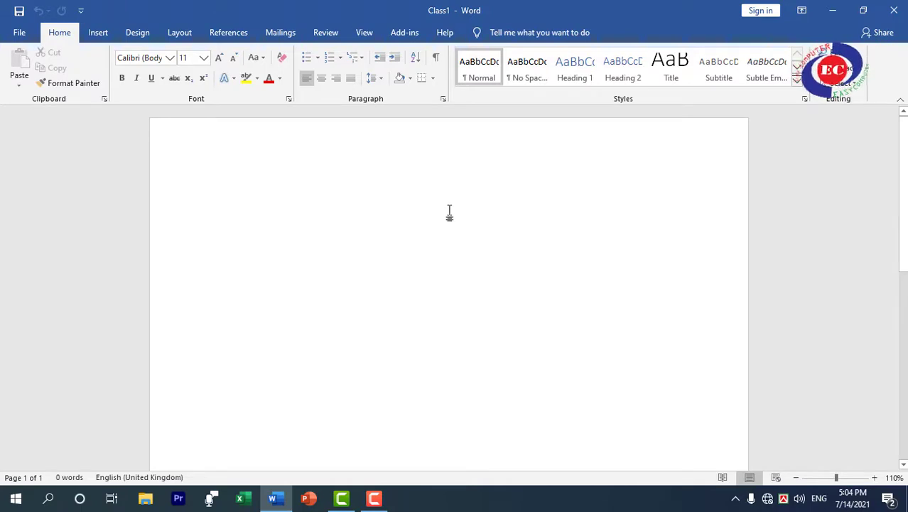
click(897, 13)
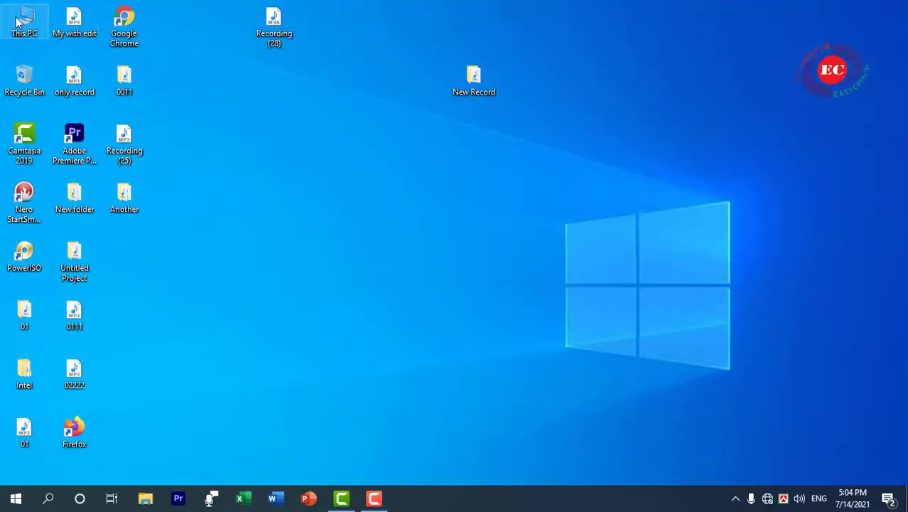
- Open the Class1 document from the Easy Computer folder on Local Disk (D:)
click(16, 22)
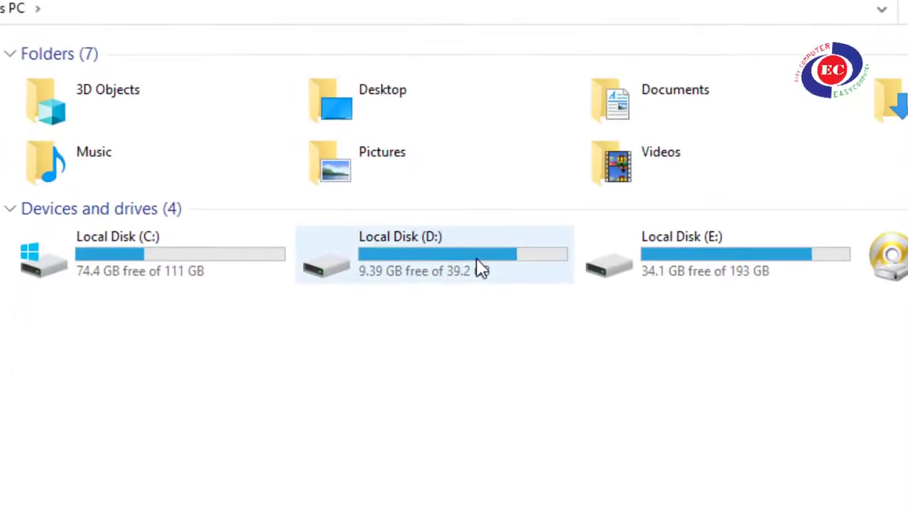
double_click(475, 260)
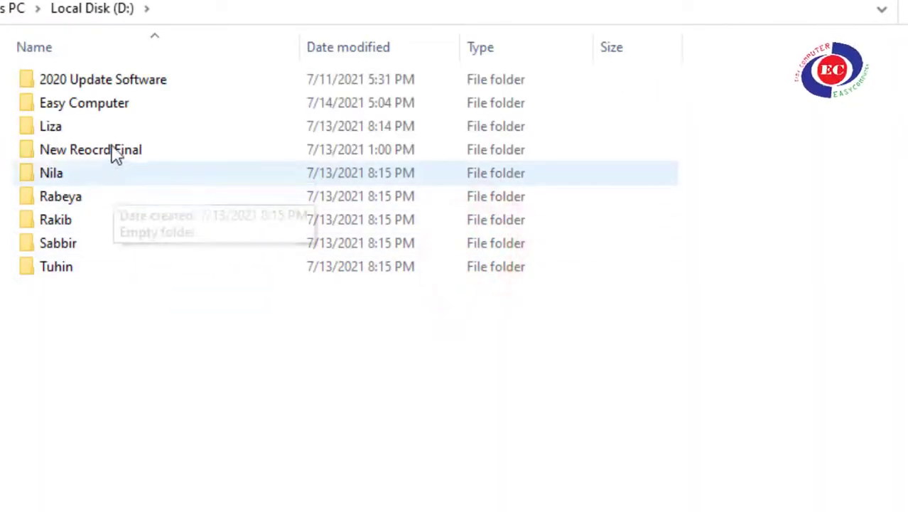
double_click(104, 112)
click(145, 190)
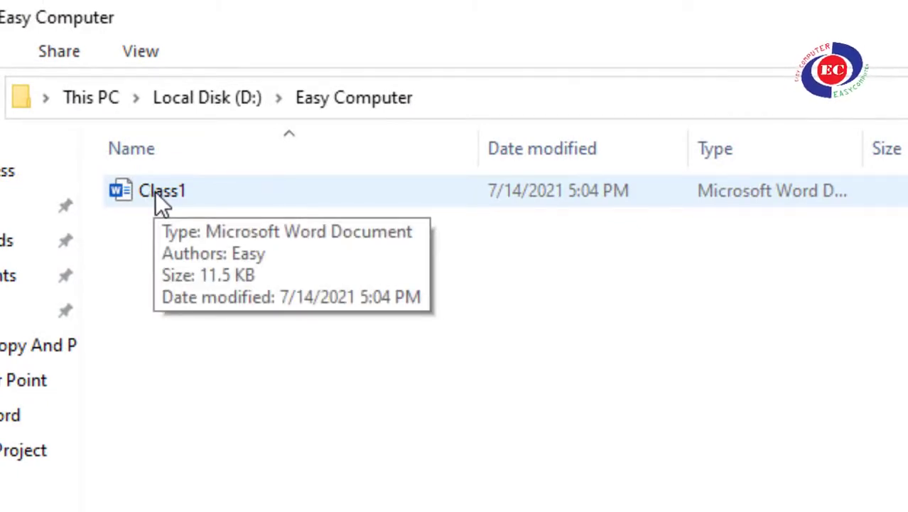
double_click(187, 191)
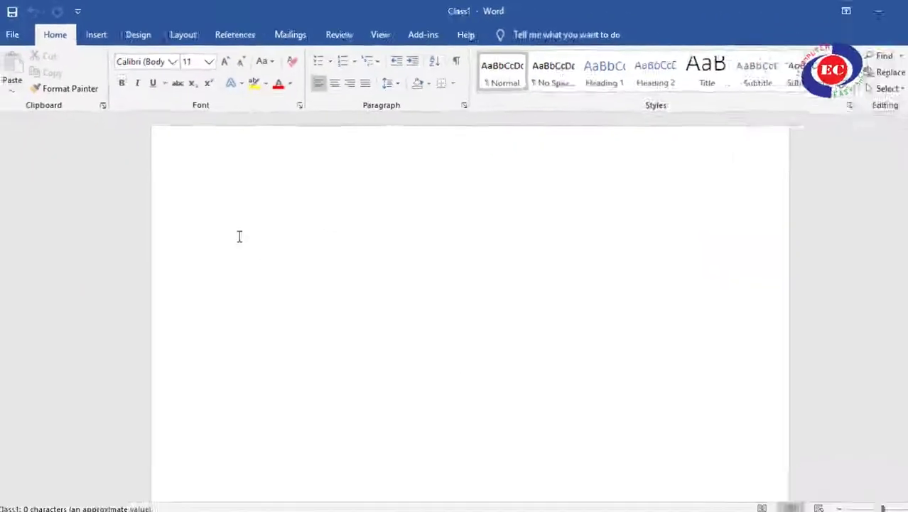
- Enter the text "Easy Computer" in the Class1 document and save it
text(Easy Computer)
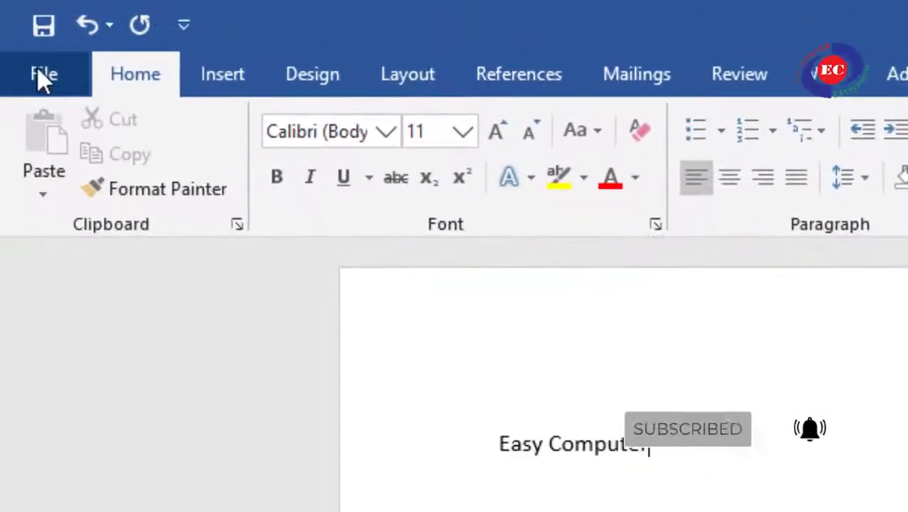
click(37, 71)
click(108, 291)
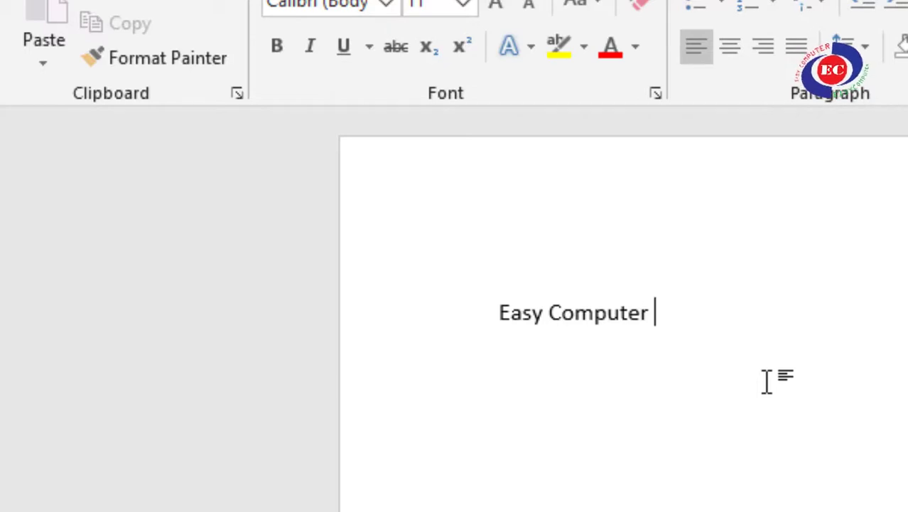
text(Easy Computer)
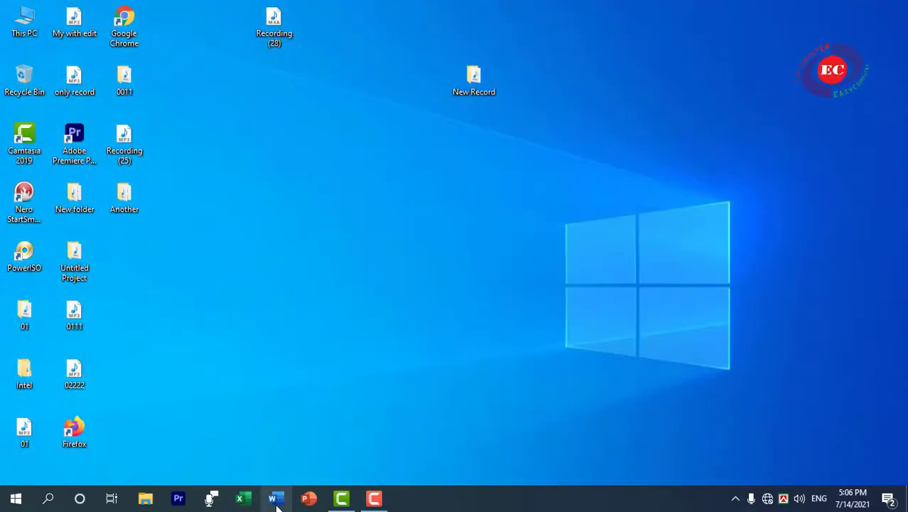
- Start Word with a blank document and enter the text "A quick brown fox jumps over the lazy dog"
click(274, 500)
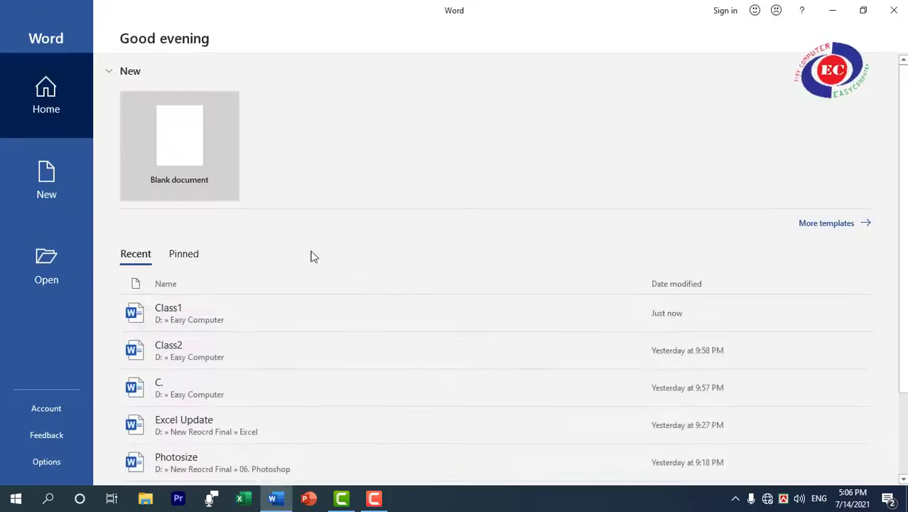
click(190, 139)
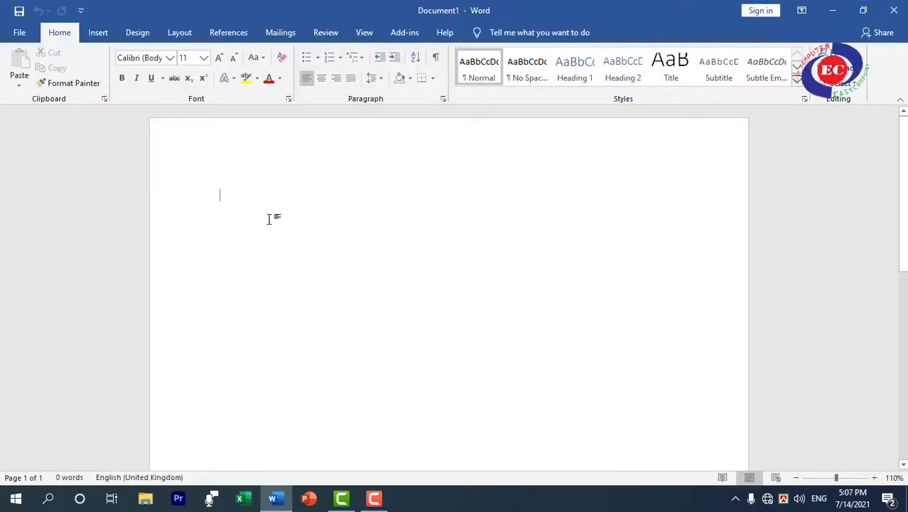
text(aq q)
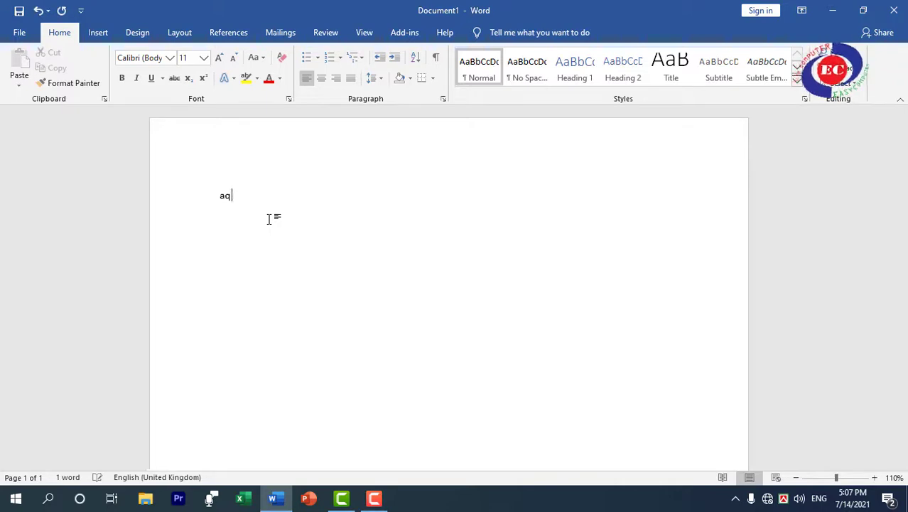
key(BackSpace)
key(BackSpace)
key(BackSpace)
text(quic)
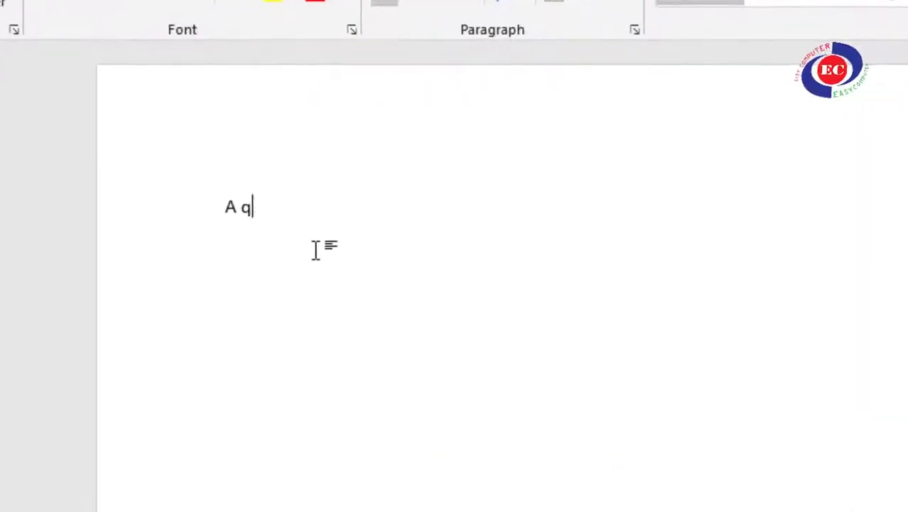
text(k bo)
key(BackSpace)
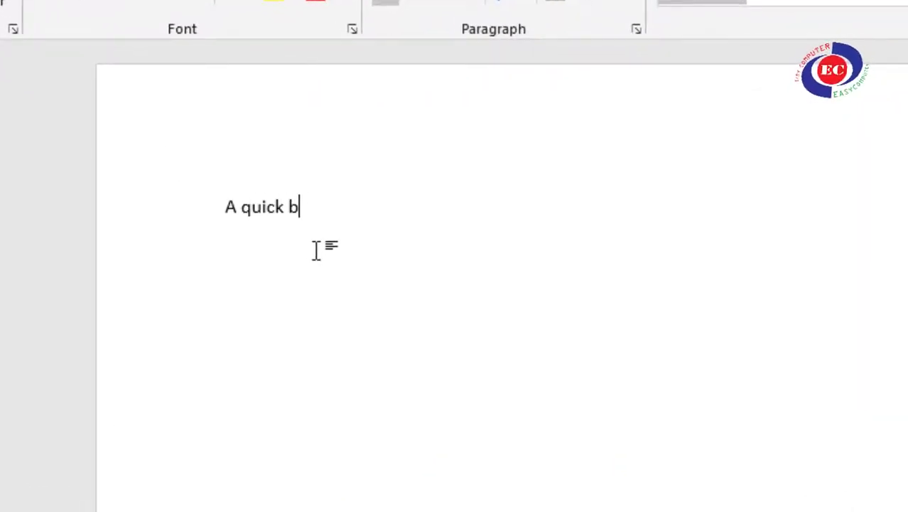
text(rown fox jum)
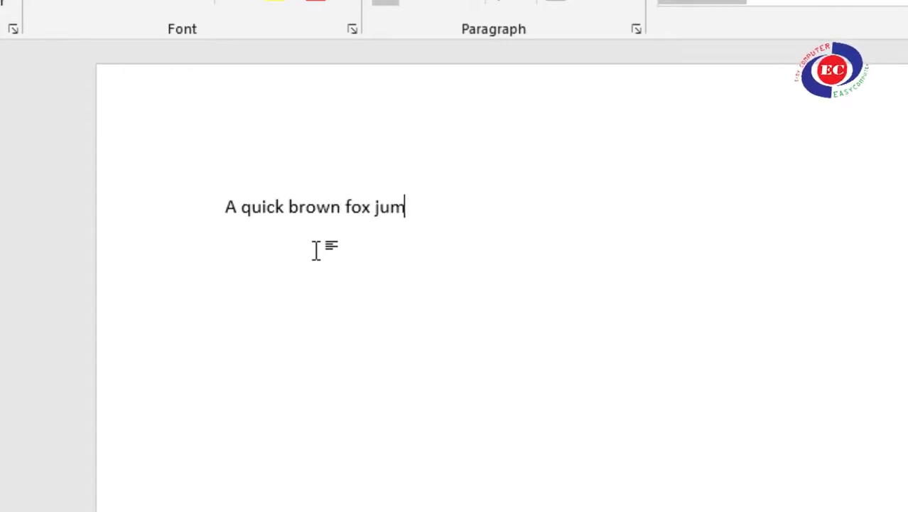
text(ps over the la)
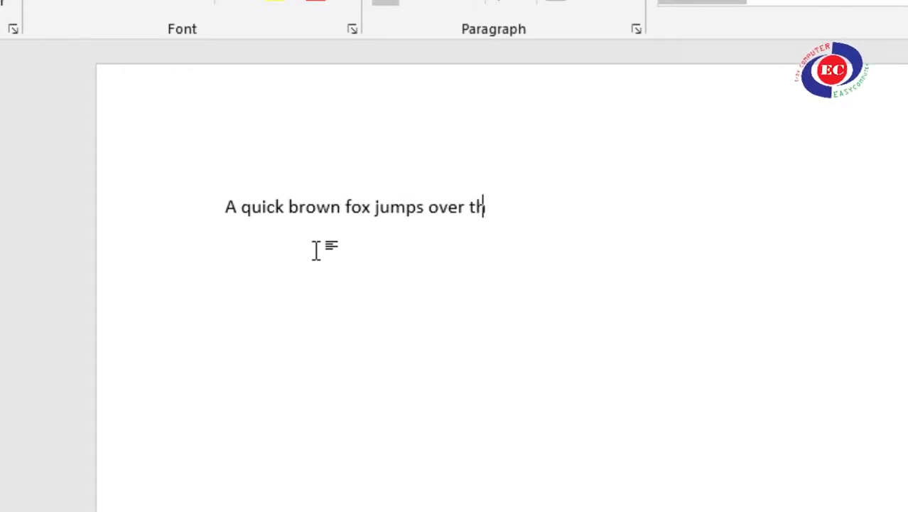
text(zy dog)
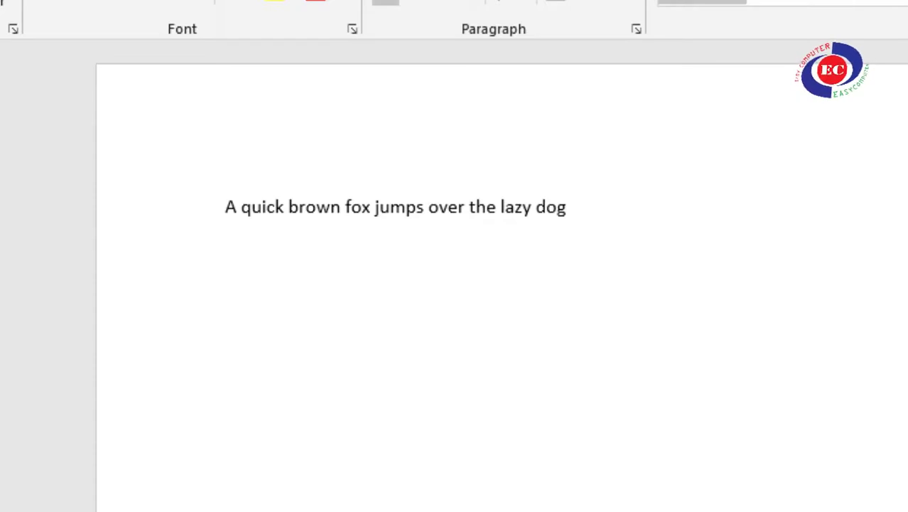
- Start saving the new document and choose the Easy Computer folder on Local Disk (D:) as its location
click(41, 65)
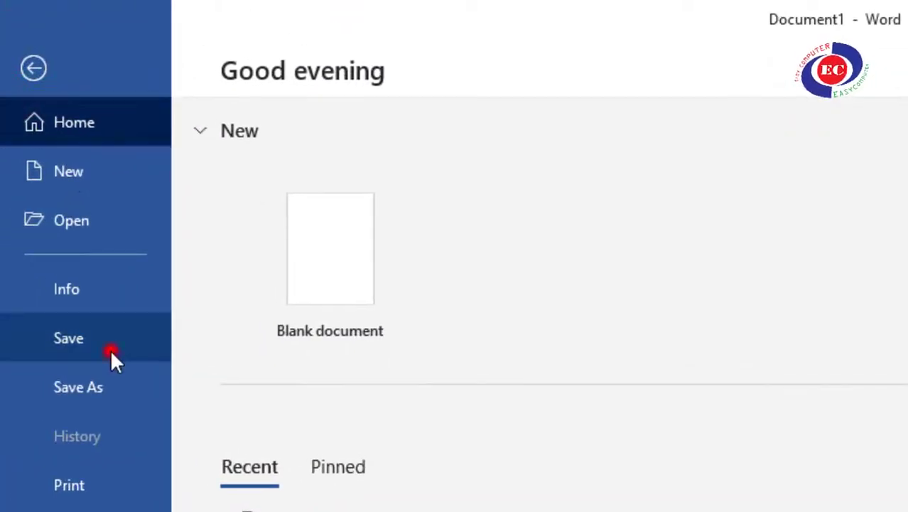
click(110, 348)
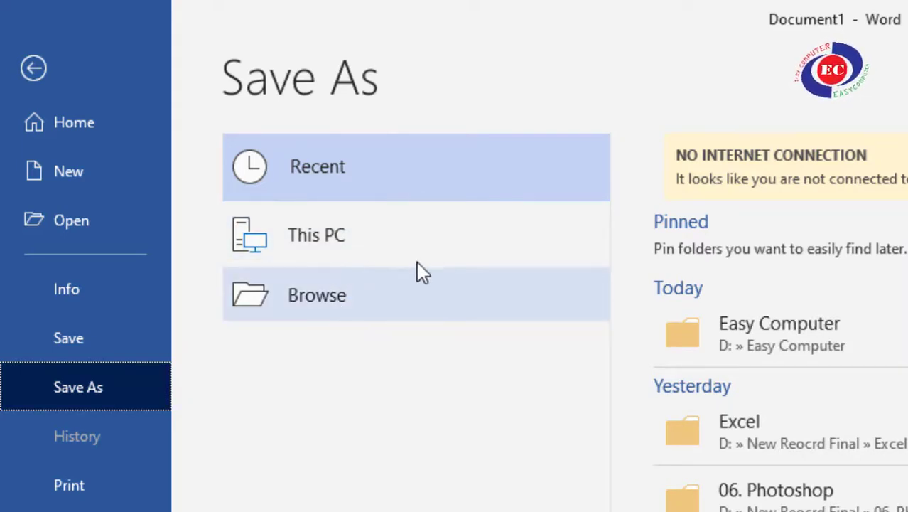
double_click(344, 236)
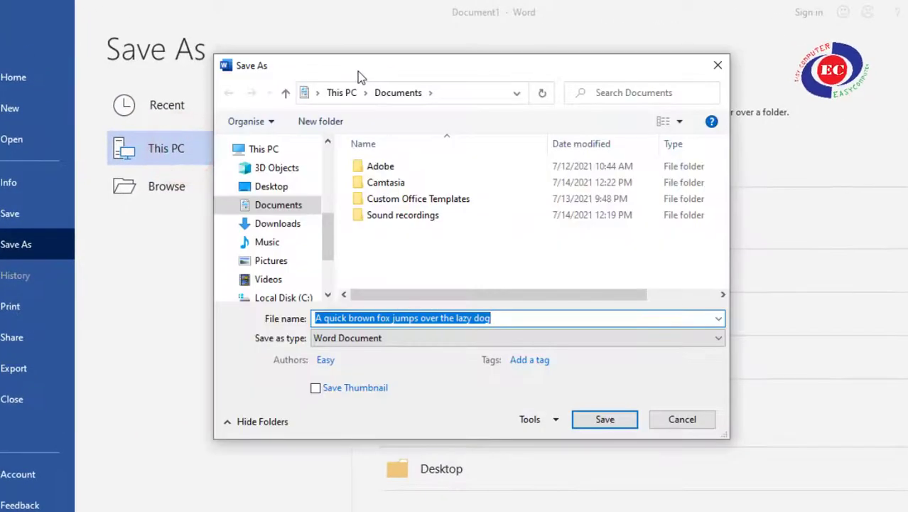
drag(332, 234, 337, 280)
click(295, 218)
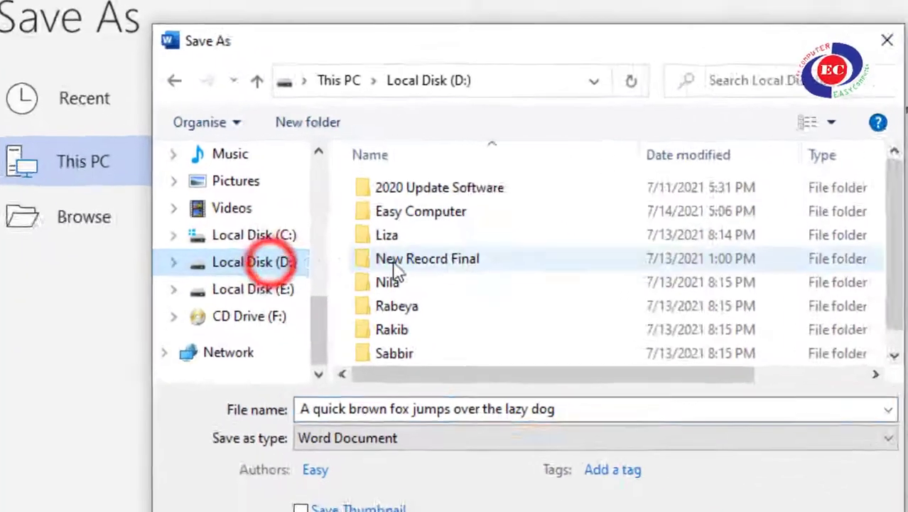
double_click(437, 211)
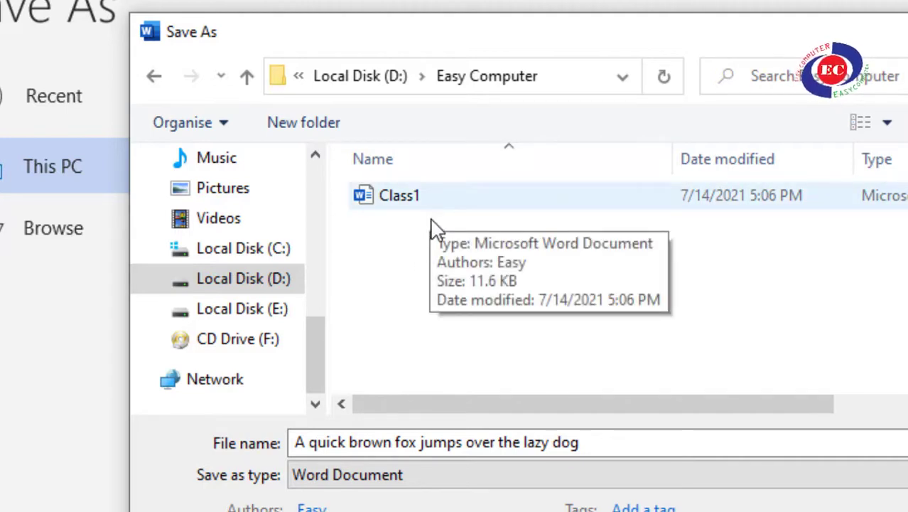
- Save the document under the file name "Class2"
triple_click(388, 442)
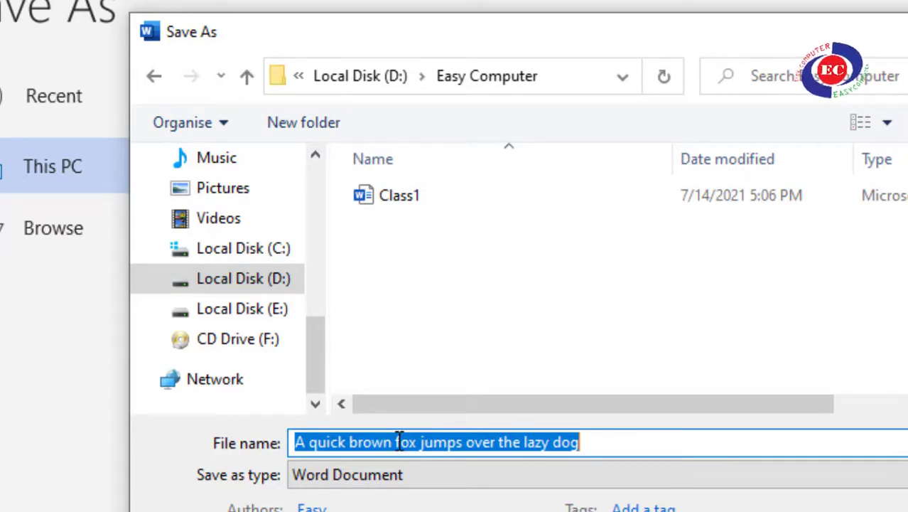
text(C;a)
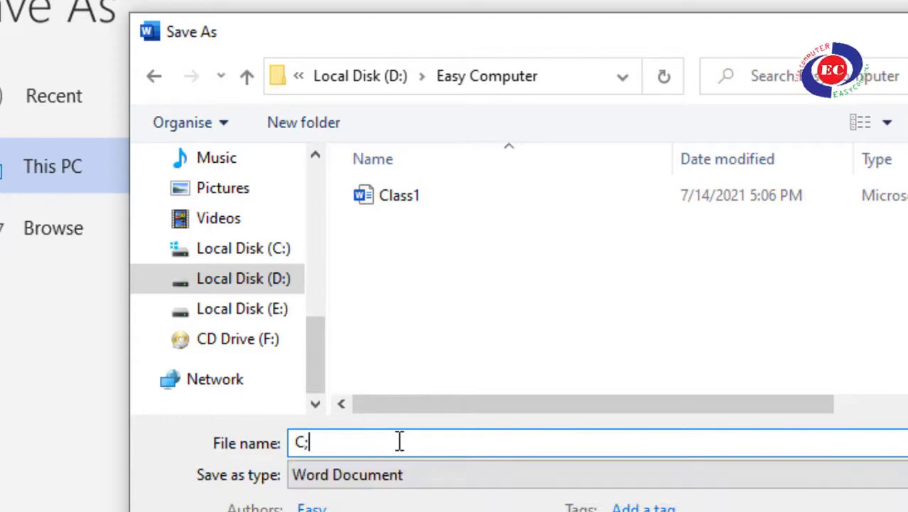
key(BackSpace)
key(BackSpace)
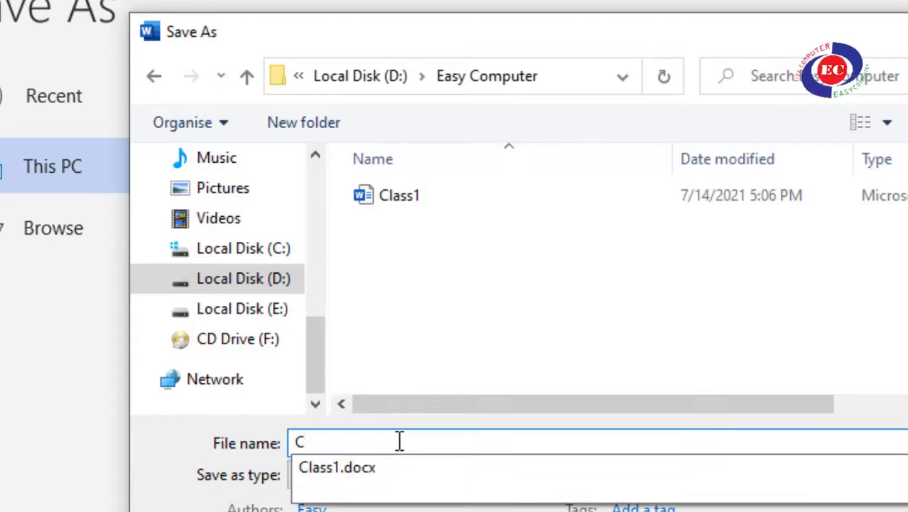
text(lass2)
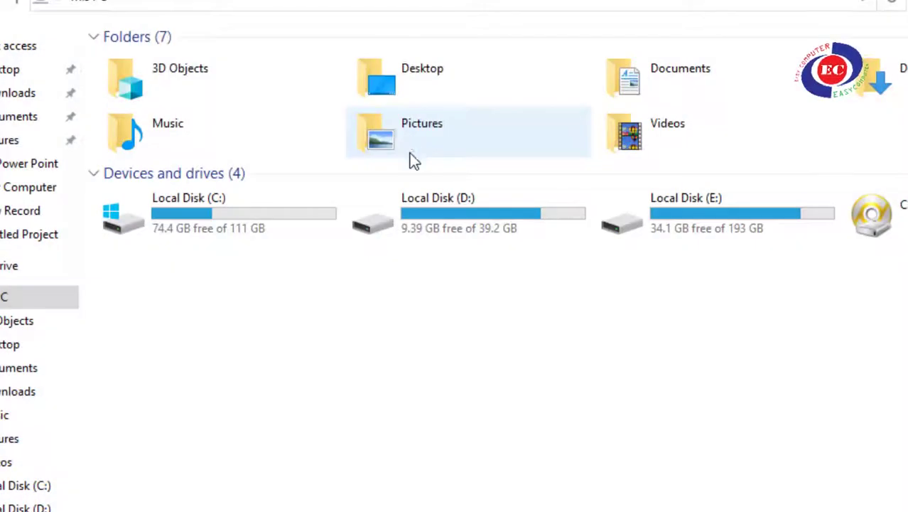
- Open the Class2 document from the Easy Computer folder on Local Disk (D:) in File Explorer
click(437, 216)
double_click(437, 213)
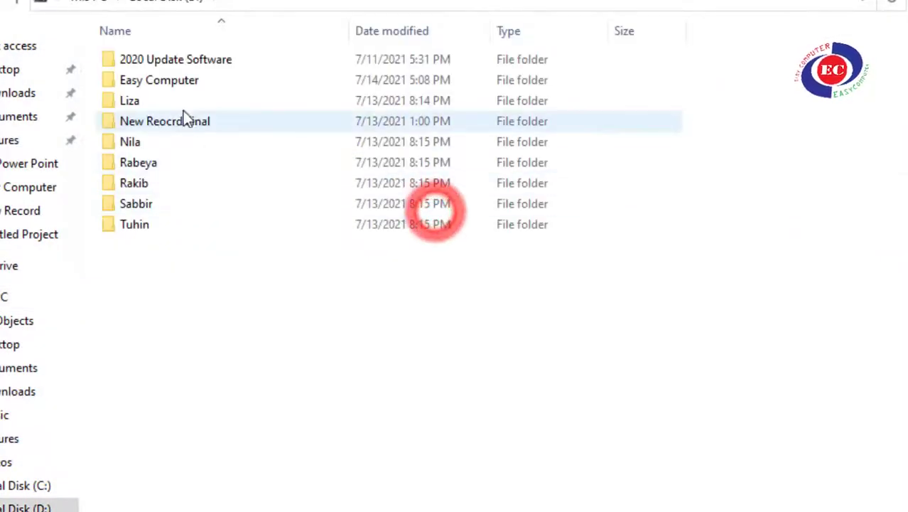
double_click(163, 83)
click(165, 81)
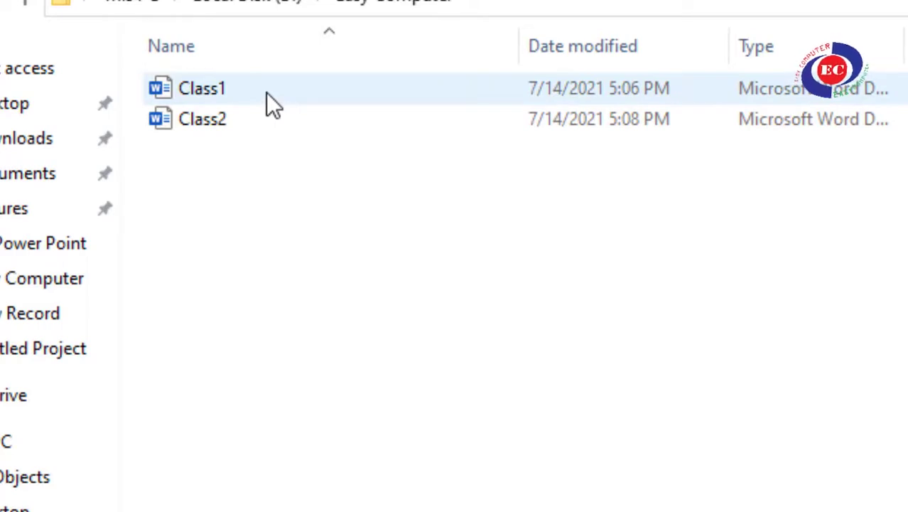
mouse_move(268, 93)
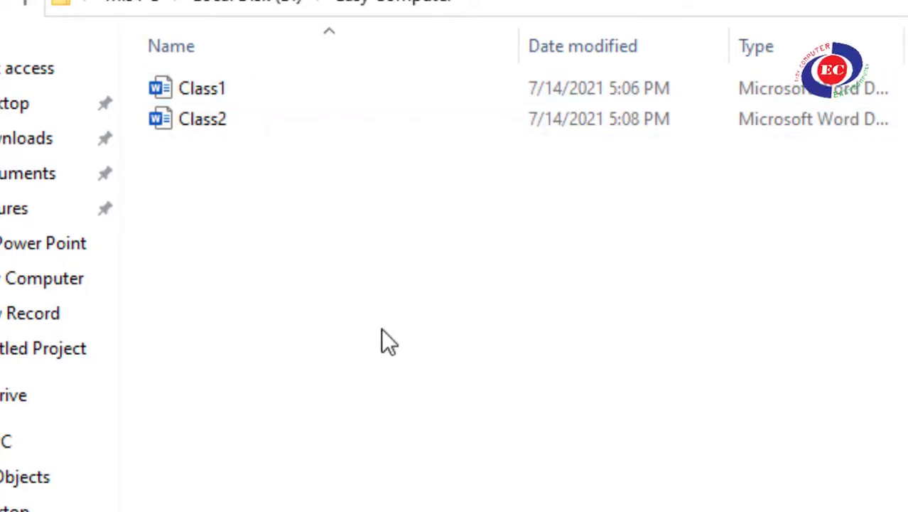
double_click(246, 127)
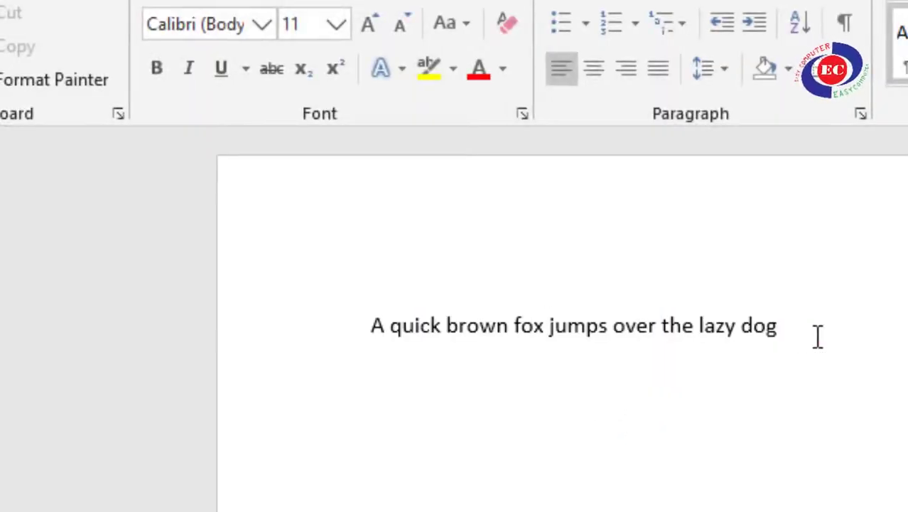
- Append "a quick brown fox jumps over" after the existing sentence in Class2 and save the document
click(817, 335)
text(a qu)
key(BackSpace)
text(c)
key(BackSpace)
key(BackSpace)
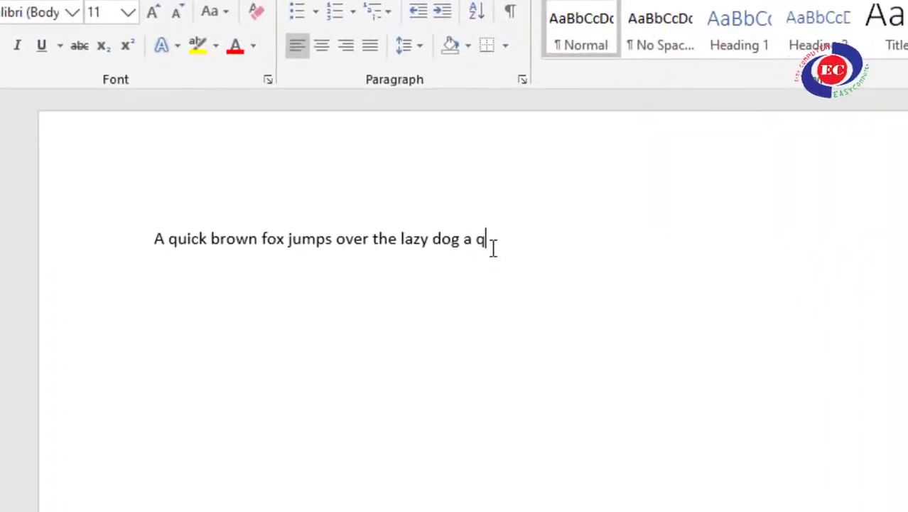
text(u)
key(BackSpace)
text(uick brown fox ju)
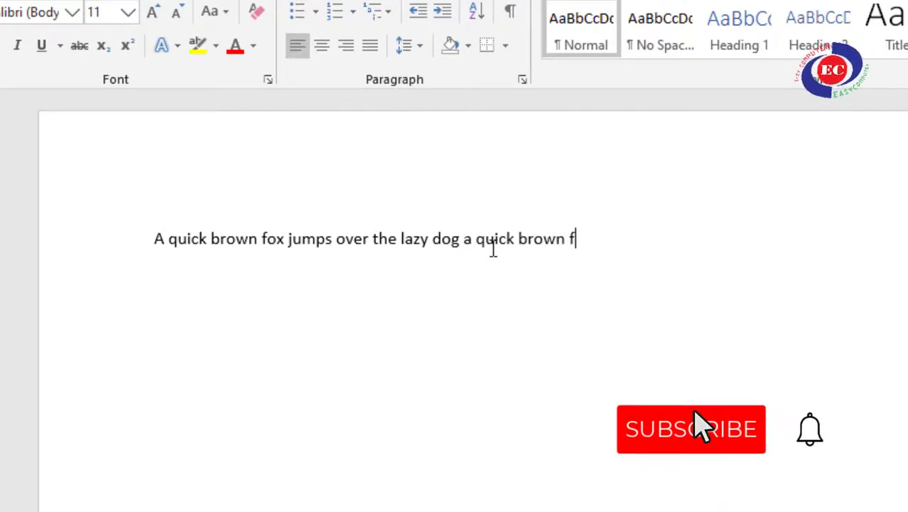
text(mps over)
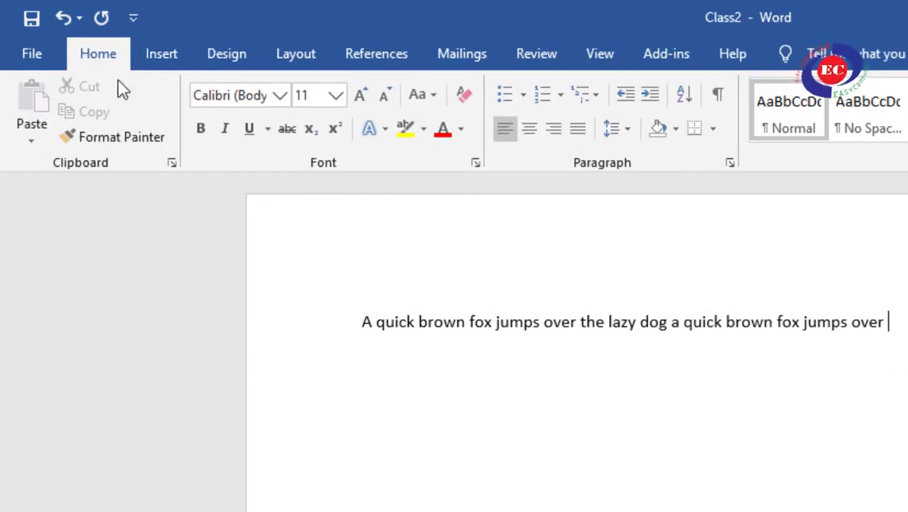
click(34, 57)
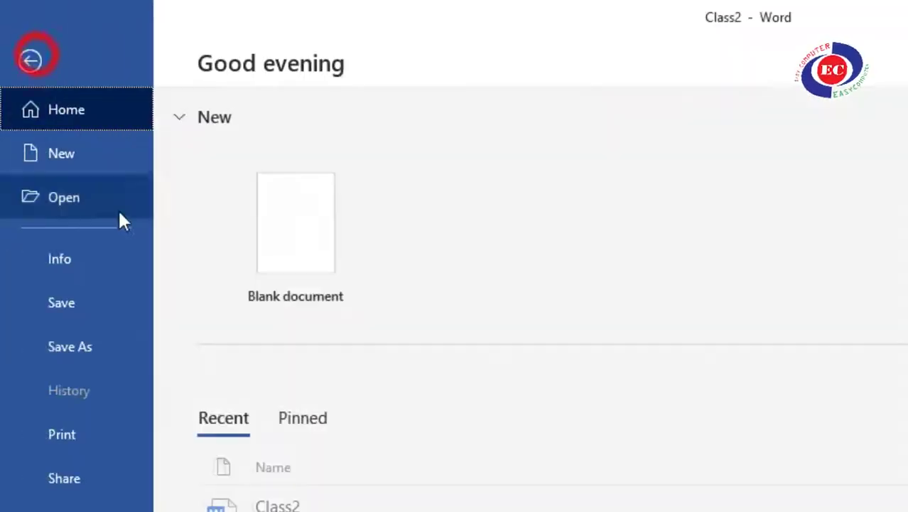
click(93, 302)
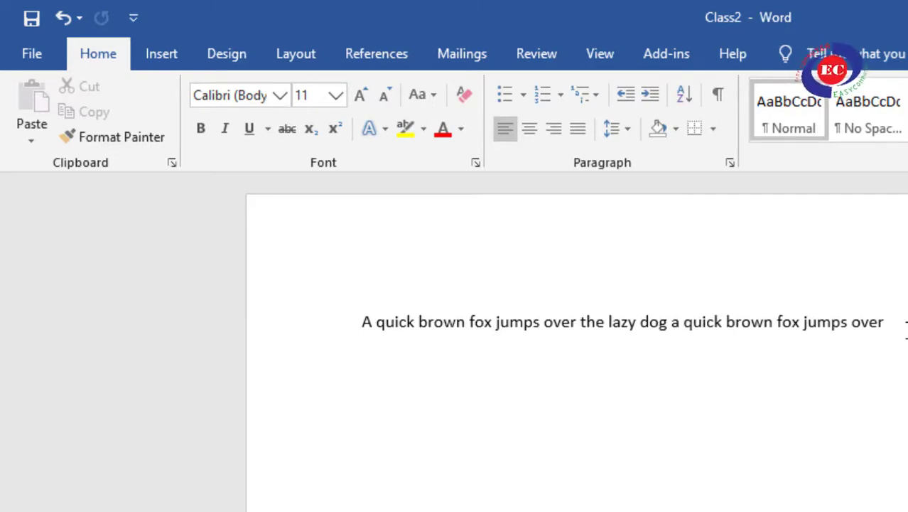
- Add "eas" at the end of the line and save the Class2 document again
text(eas)
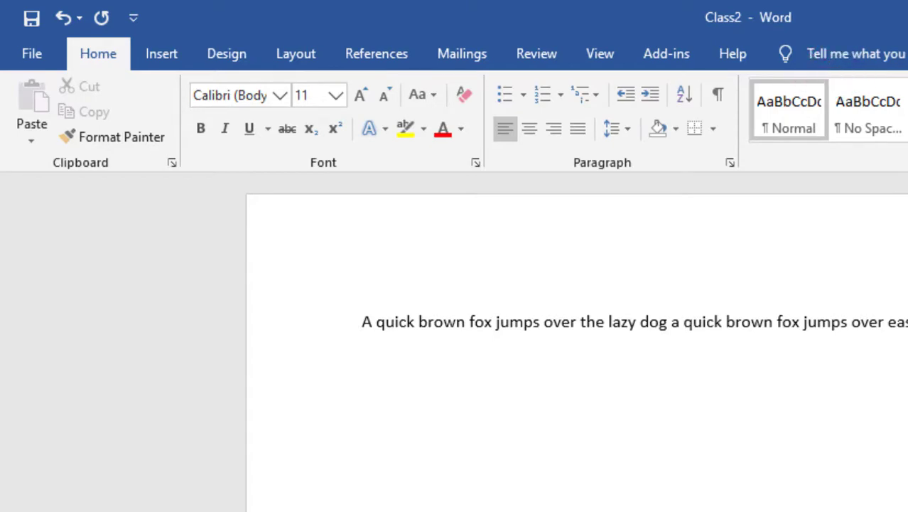
key(ctrl+s)
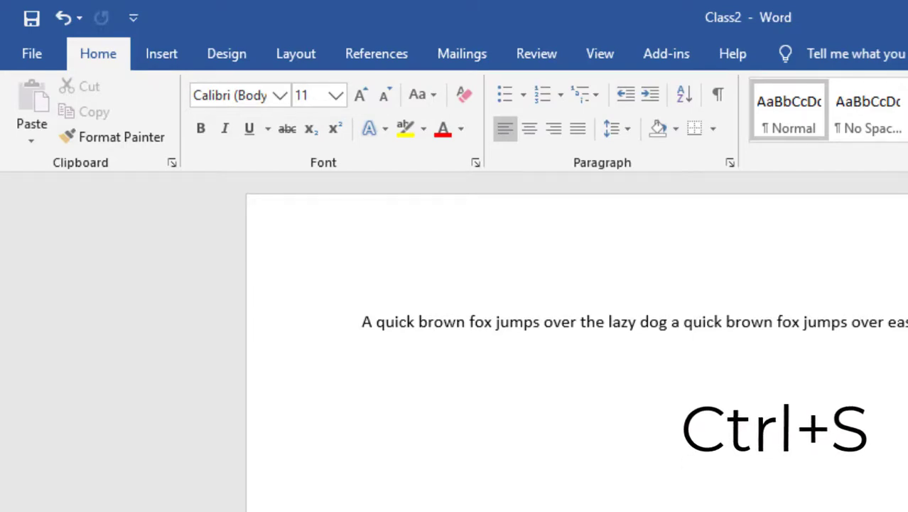